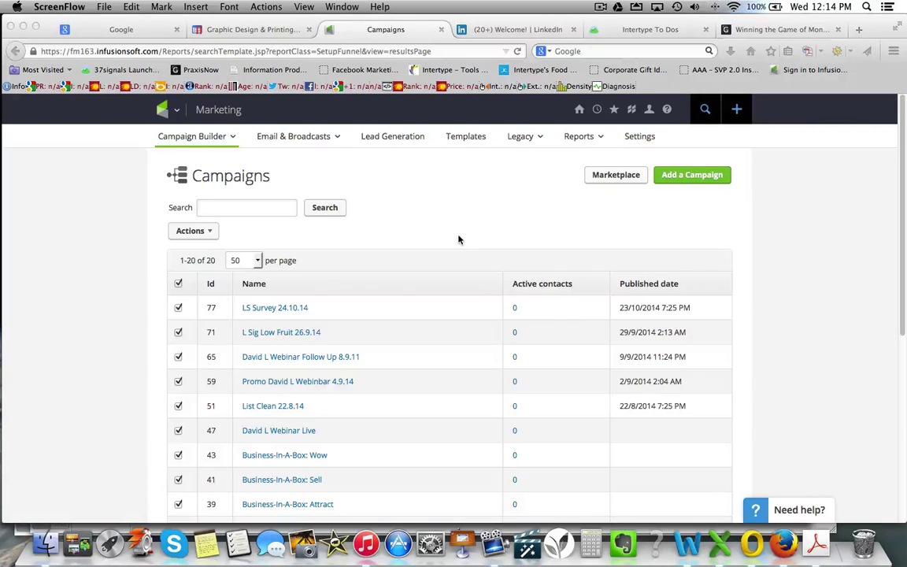
# - Open the LS Survey 24.10.14 campaign from the Campaigns list to view its counts
pyautogui.click(276, 311)
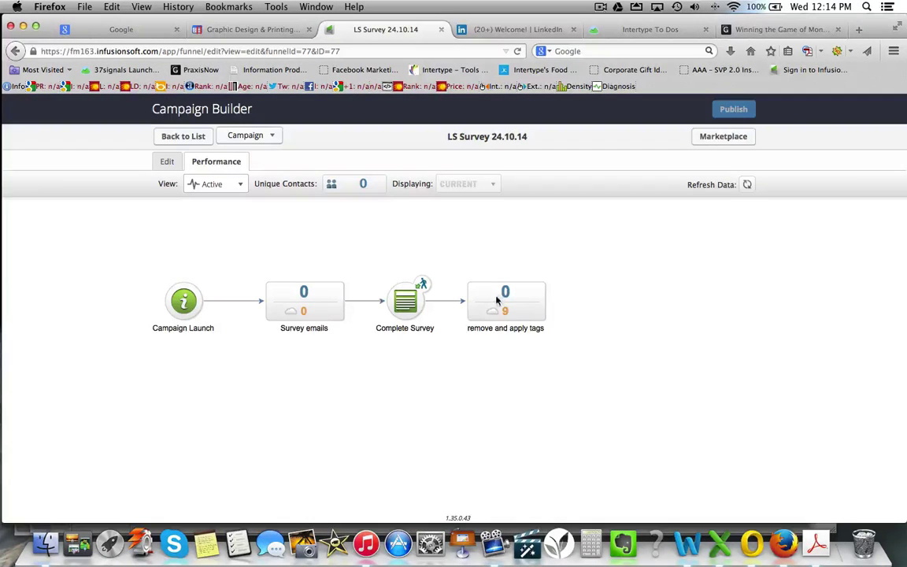
# - Switch LS Survey 24.10.14 to the Edit canvas to see its Campaign Launch-to-tags flow
pyautogui.click(175, 165)
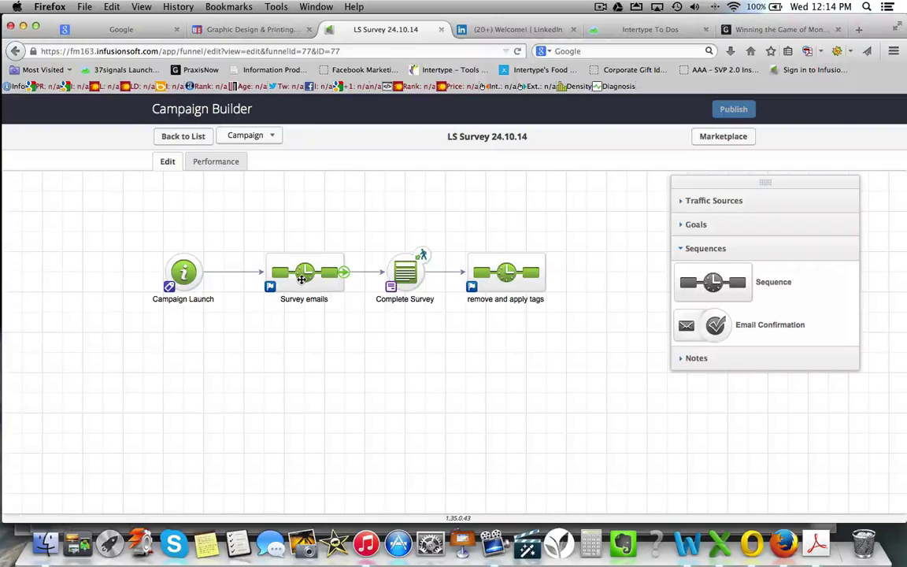
pyautogui.moveTo(404, 271)
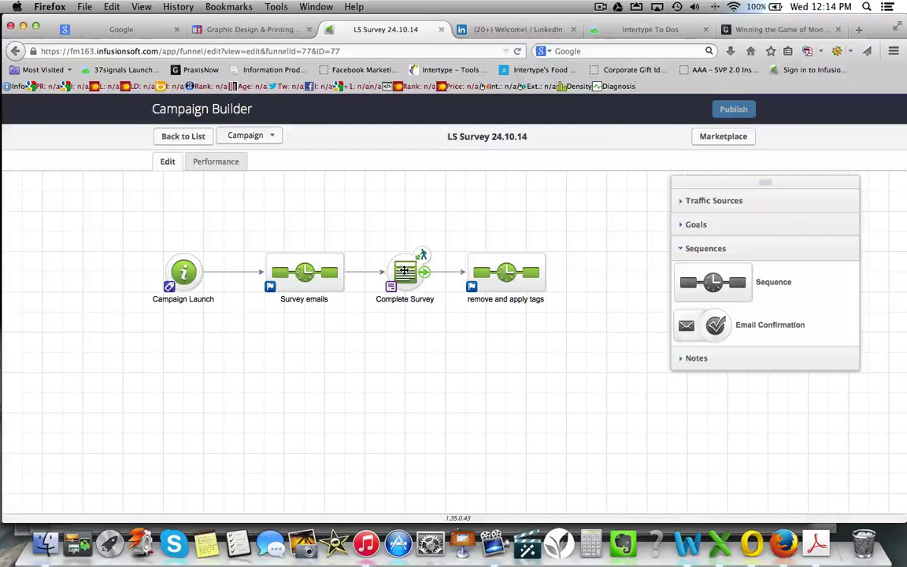
pyautogui.doubleClick(404, 271)
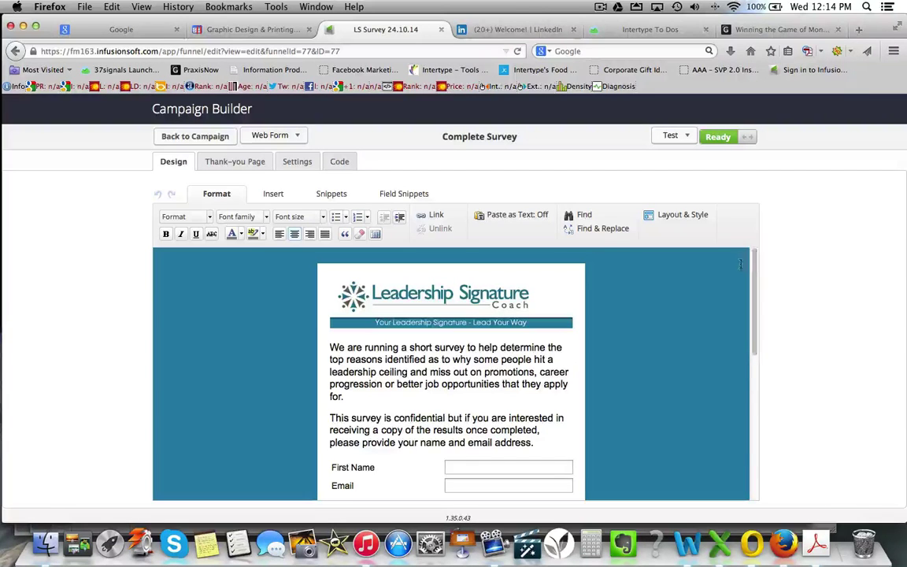
pyautogui.moveTo(754, 263); pyautogui.dragTo(754, 370)
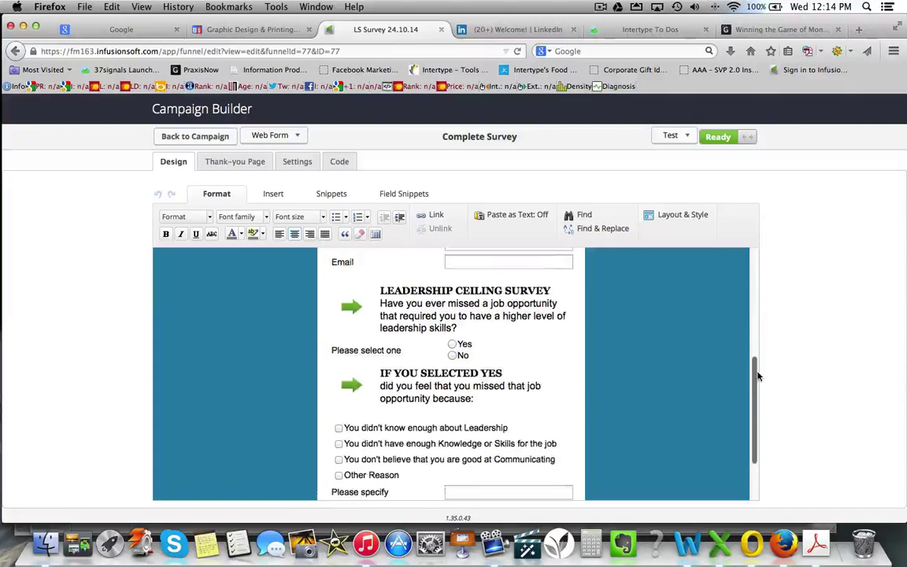
pyautogui.tripleClick(340, 427)
pyautogui.press('Delete')
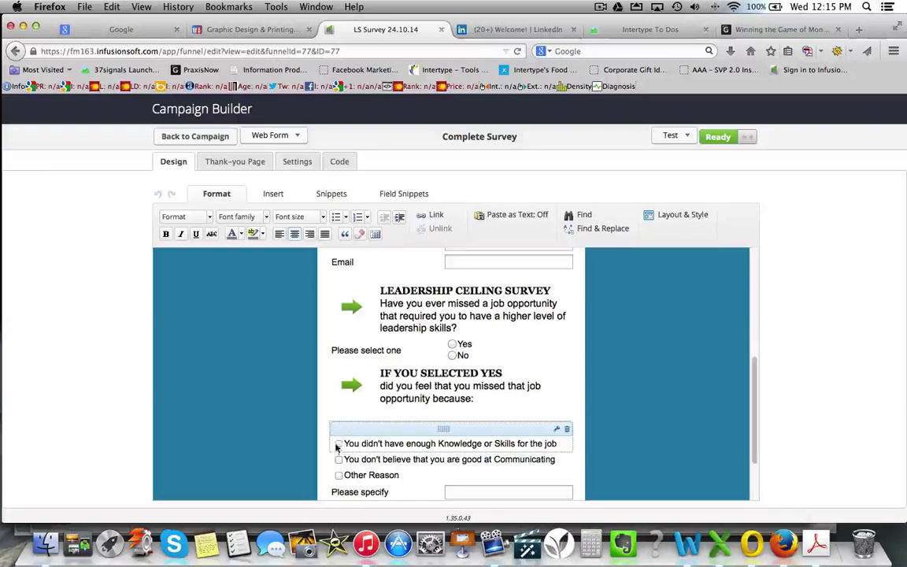
pyautogui.press('super+z')
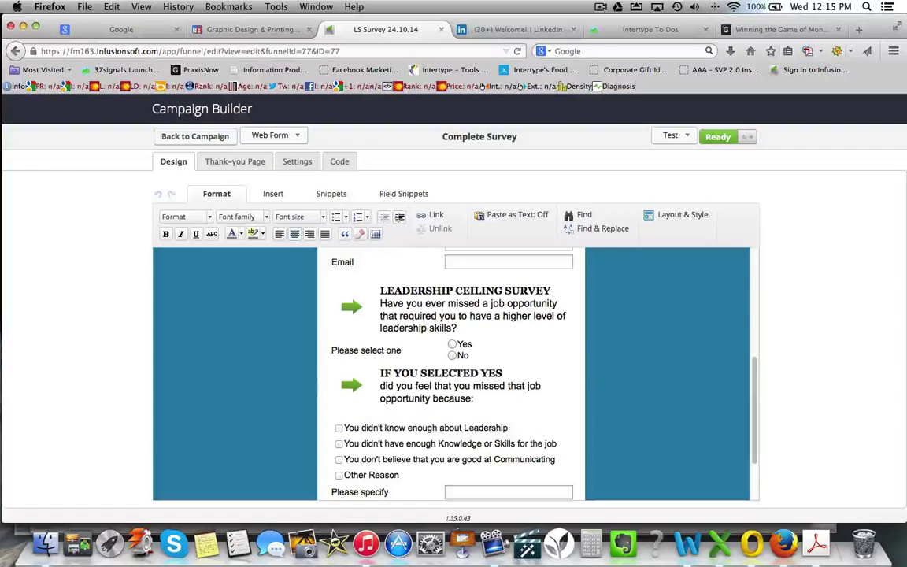
pyautogui.moveTo(754, 365); pyautogui.dragTo(754, 395)
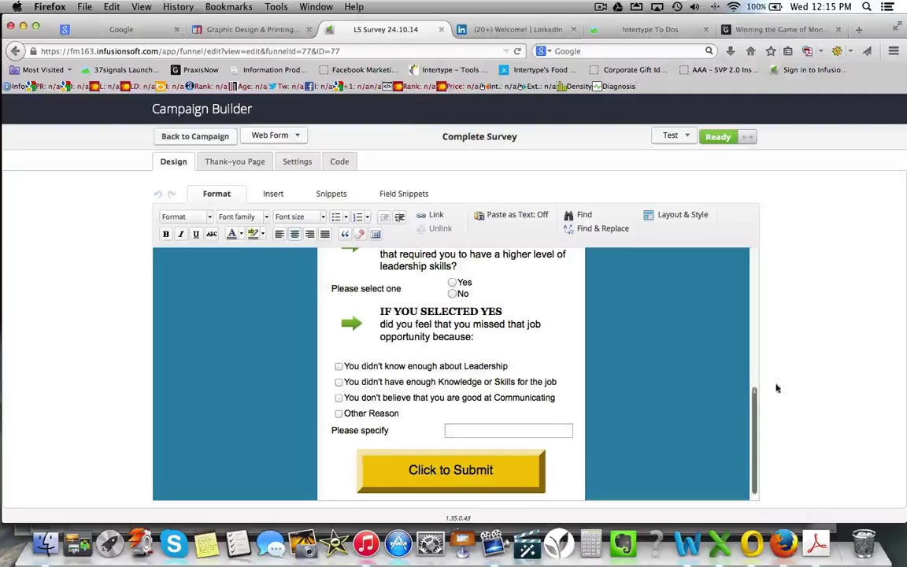
# - Go back to the campaign list and open the Tags page under CRM Settings
pyautogui.click(193, 137)
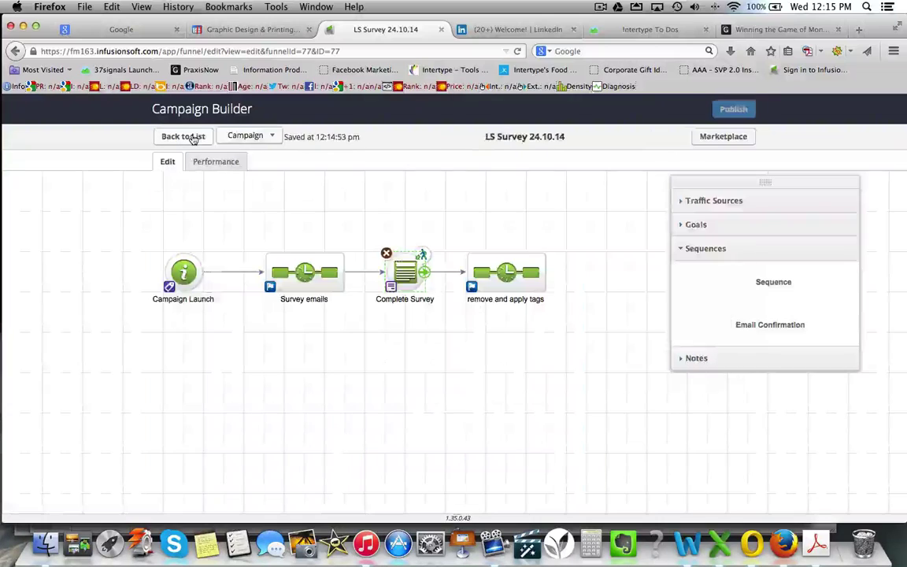
pyautogui.click(192, 137)
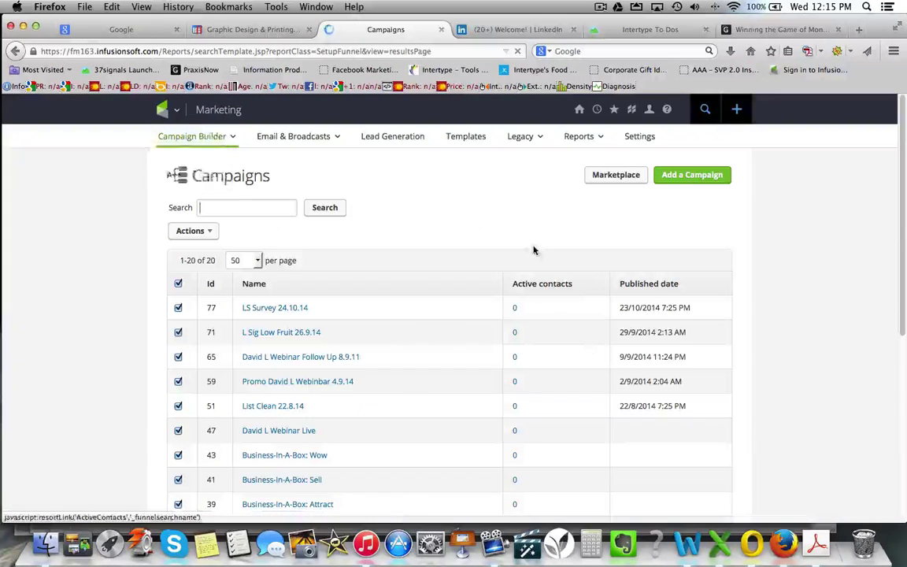
pyautogui.click(179, 111)
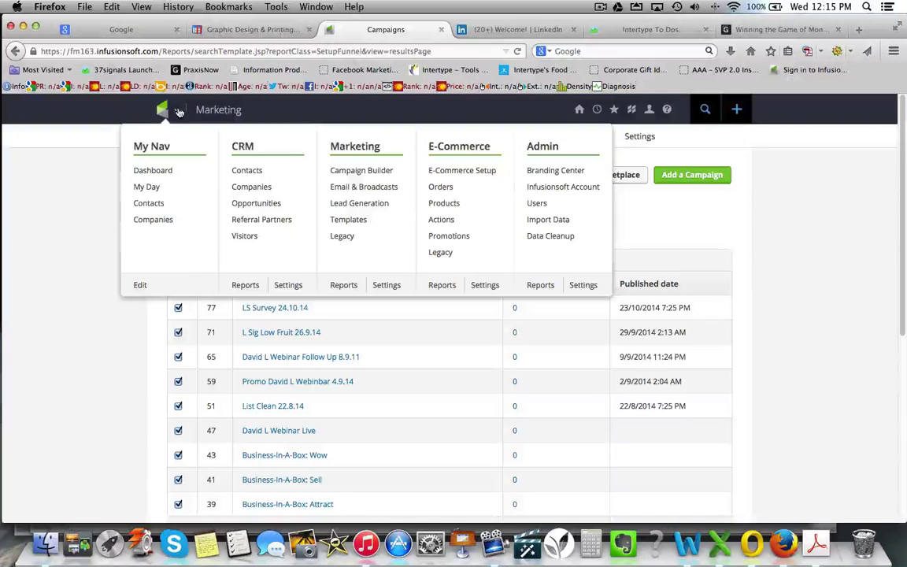
pyautogui.click(288, 285)
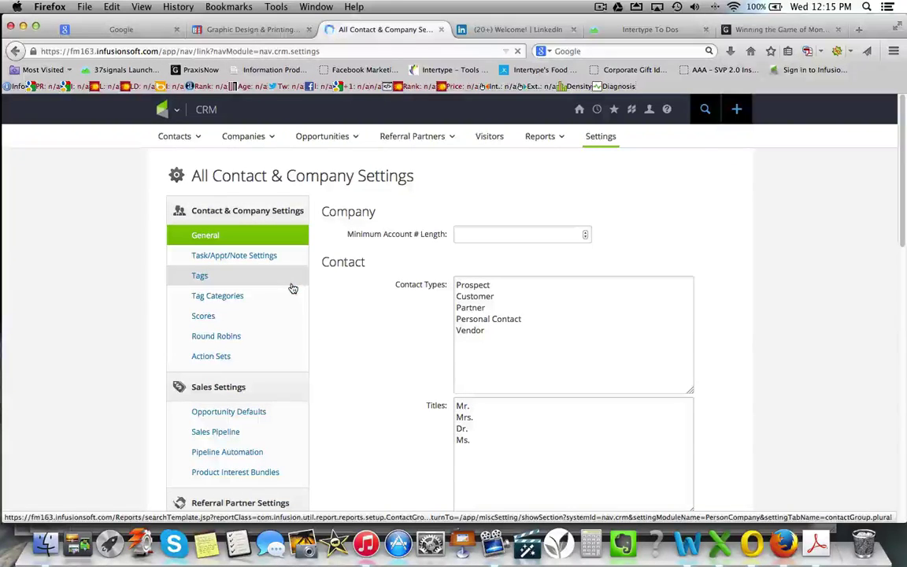
pyautogui.click(199, 278)
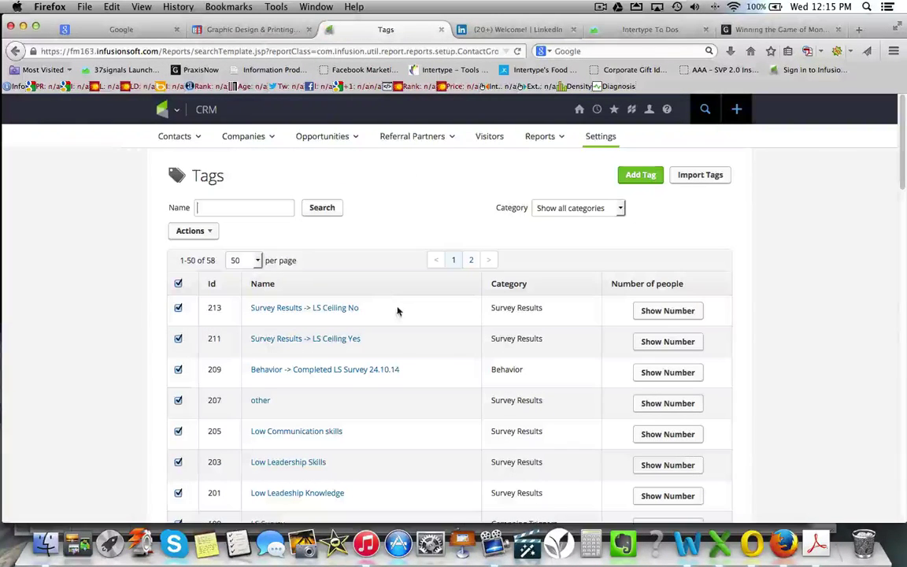
# - Filter tags to Survey Results and show people counts for all six tags, including LS Ceiling Yes (6)
pyautogui.click(619, 209)
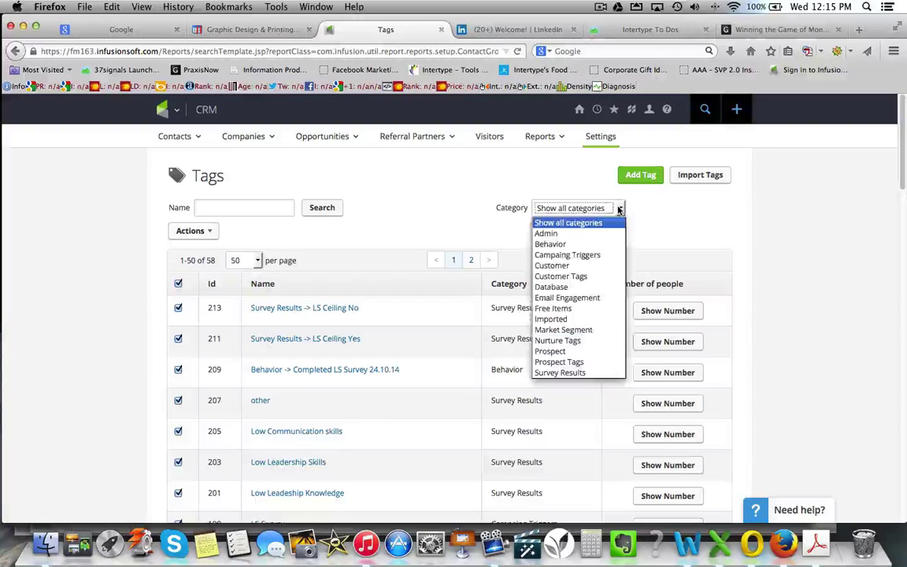
pyautogui.click(586, 373)
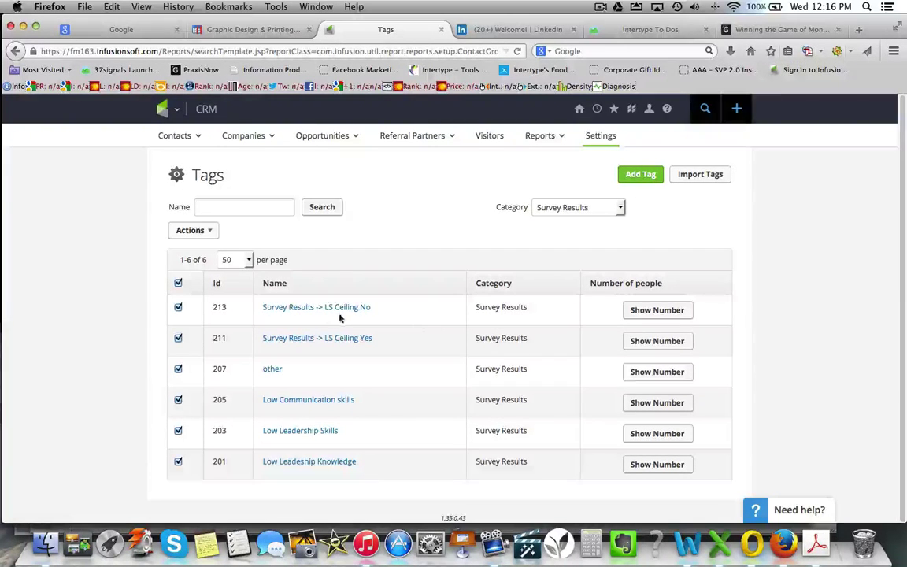
pyautogui.click(664, 310)
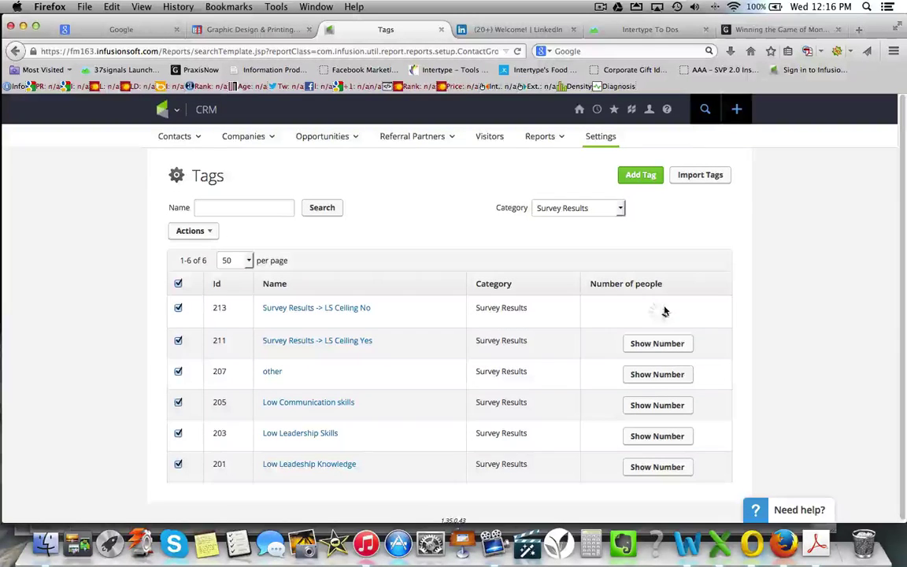
pyautogui.click(652, 340)
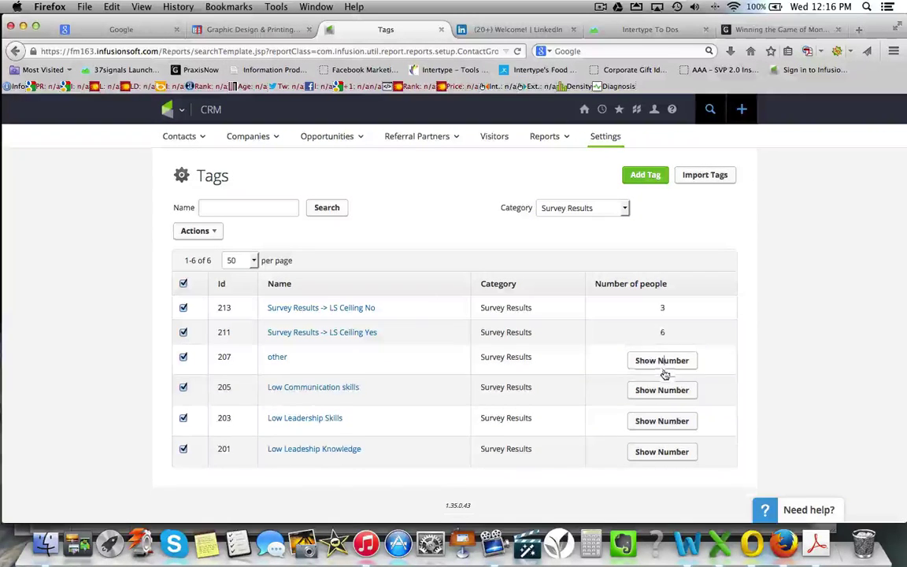
pyautogui.click(661, 361)
pyautogui.click(653, 390)
pyautogui.click(663, 414)
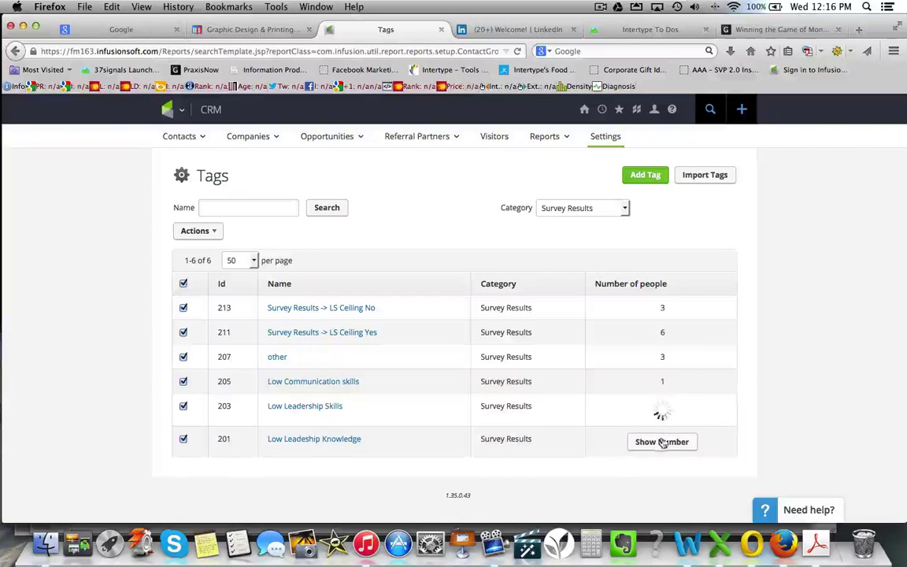
pyautogui.click(662, 436)
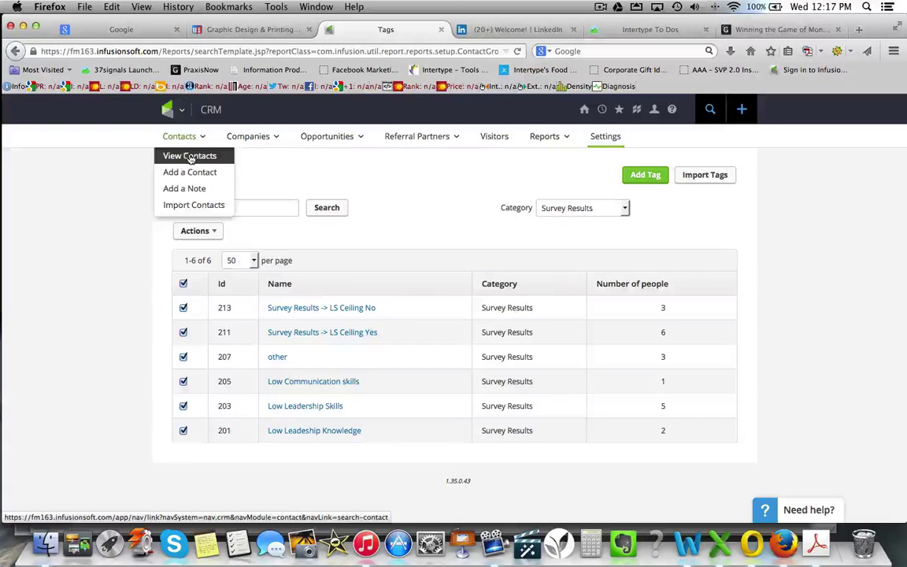
# - Search contacts by the Survey Results -> other tag, returning three contacts, and open one
pyautogui.click(192, 154)
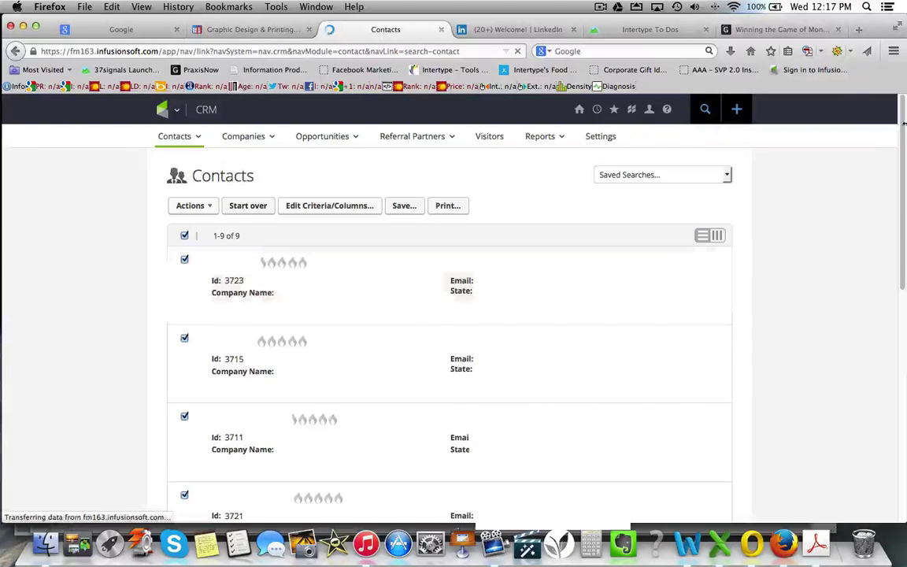
pyautogui.scroll(-1, 902, 140)
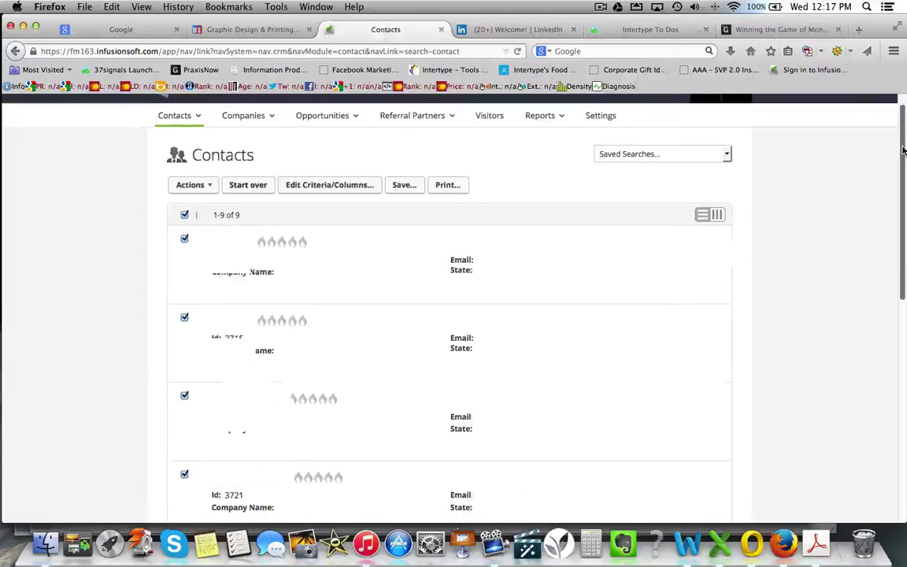
pyautogui.click(259, 185)
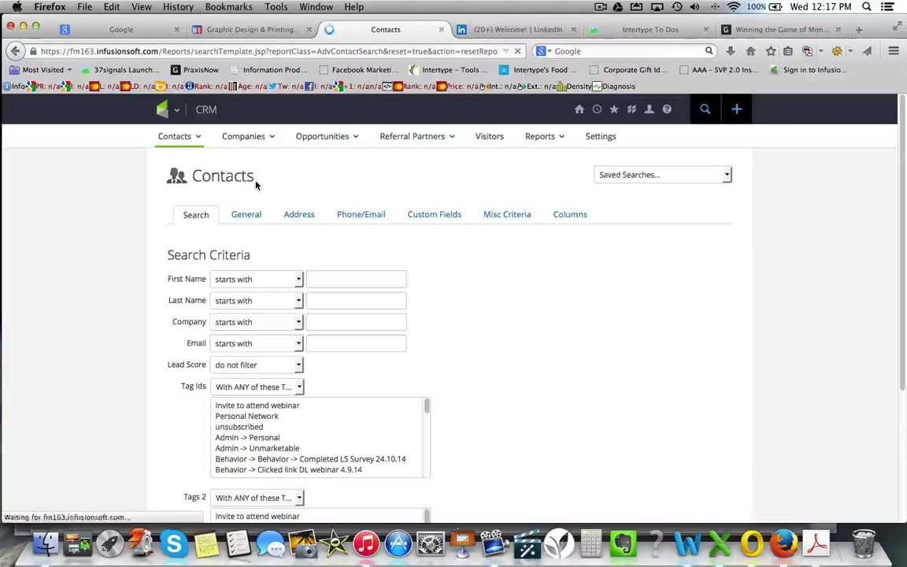
pyautogui.moveTo(427, 406); pyautogui.dragTo(425, 472)
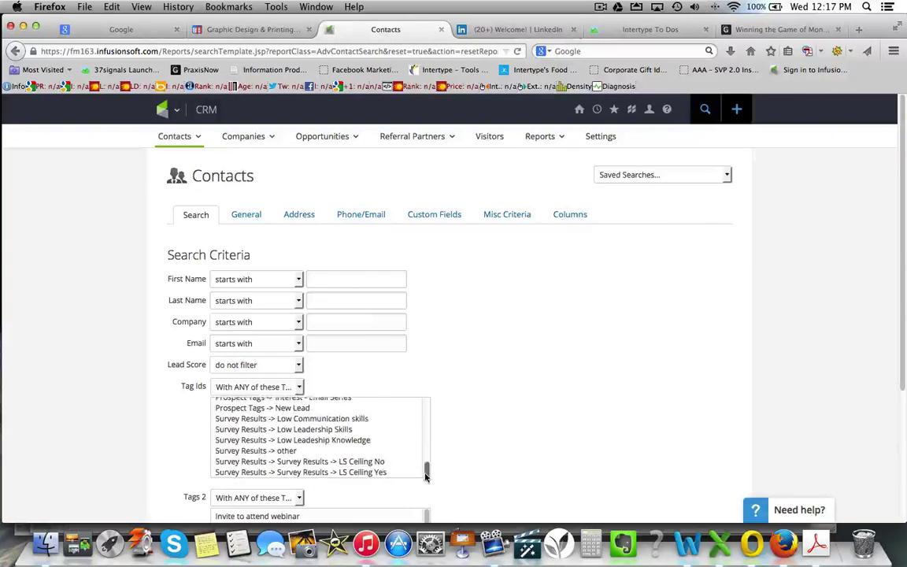
pyautogui.click(275, 451)
pyautogui.scroll(-5, 902, 247)
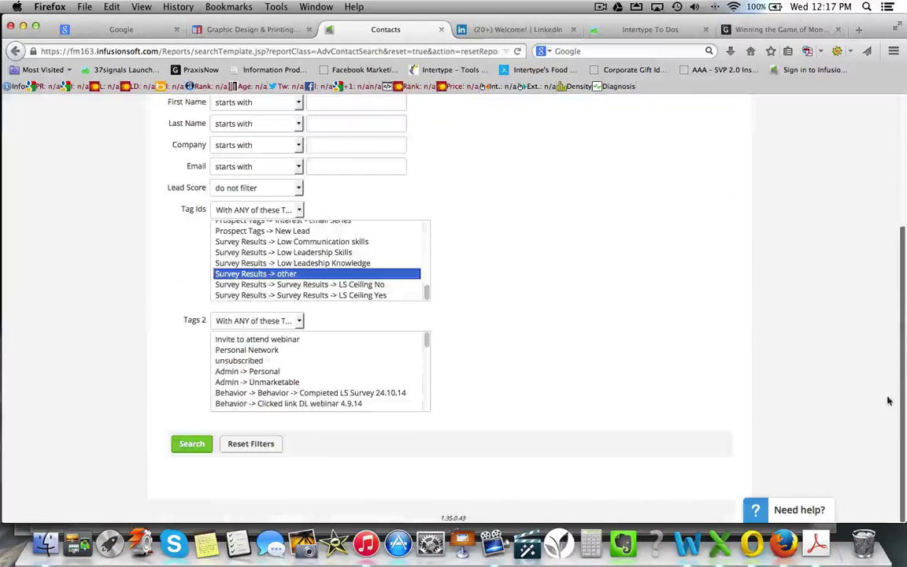
pyautogui.click(186, 444)
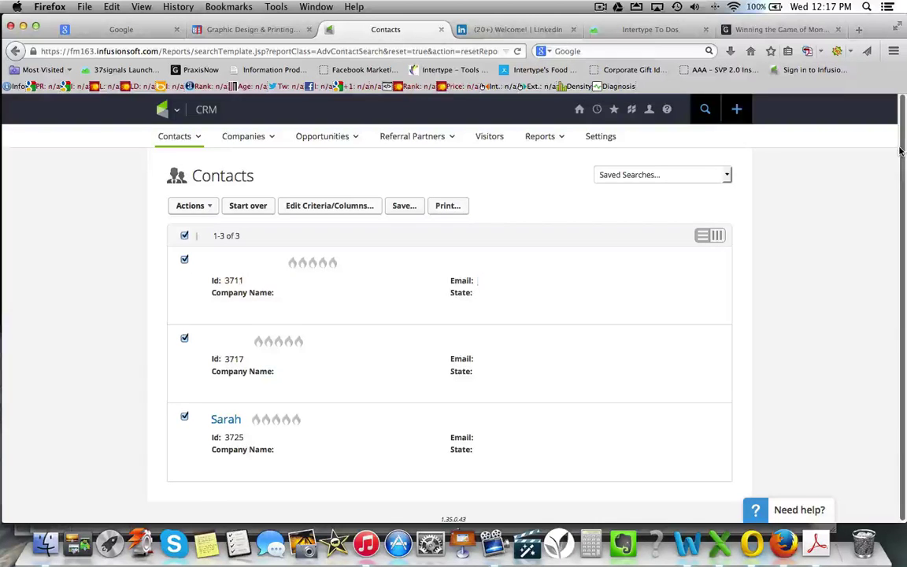
pyautogui.moveTo(196, 394)
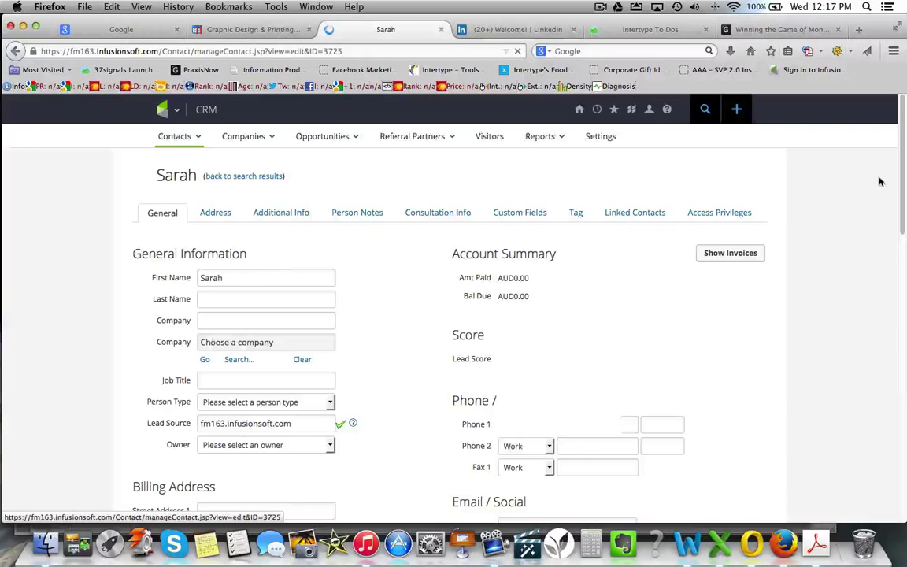
# - Show the contact's Additional Info Person Notes: 'subject to the decision maker's opinion'
pyautogui.scroll(-5, 902, 172)
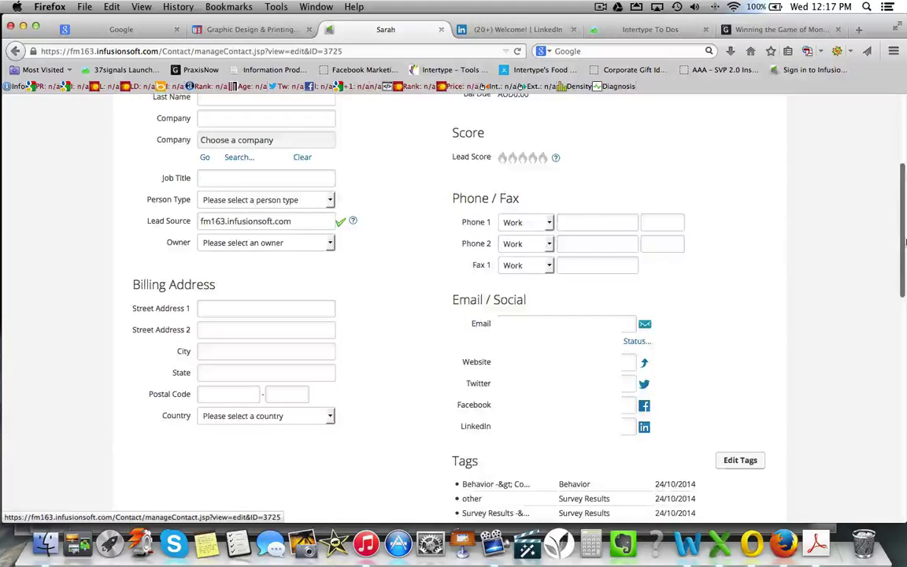
pyautogui.scroll(5, 904, 179)
pyautogui.click(298, 198)
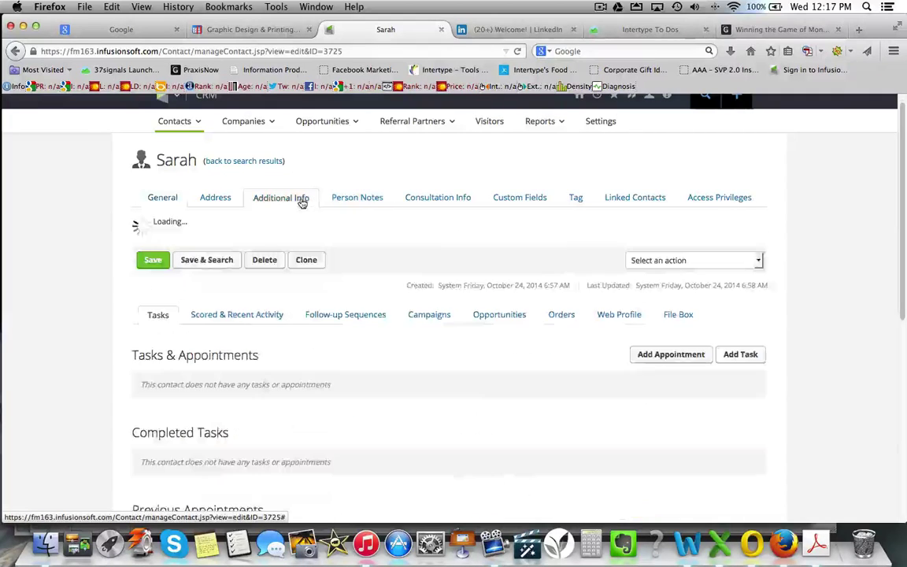
pyautogui.click(359, 198)
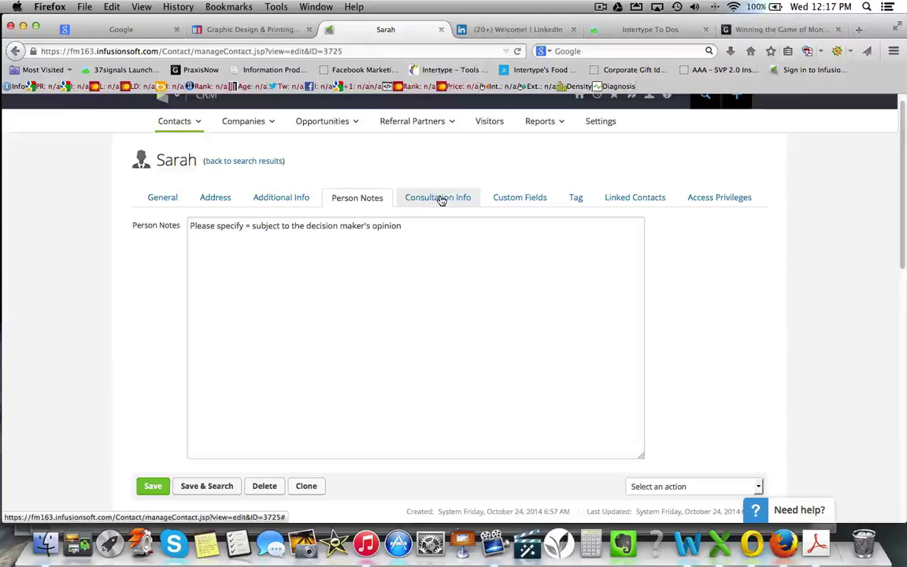